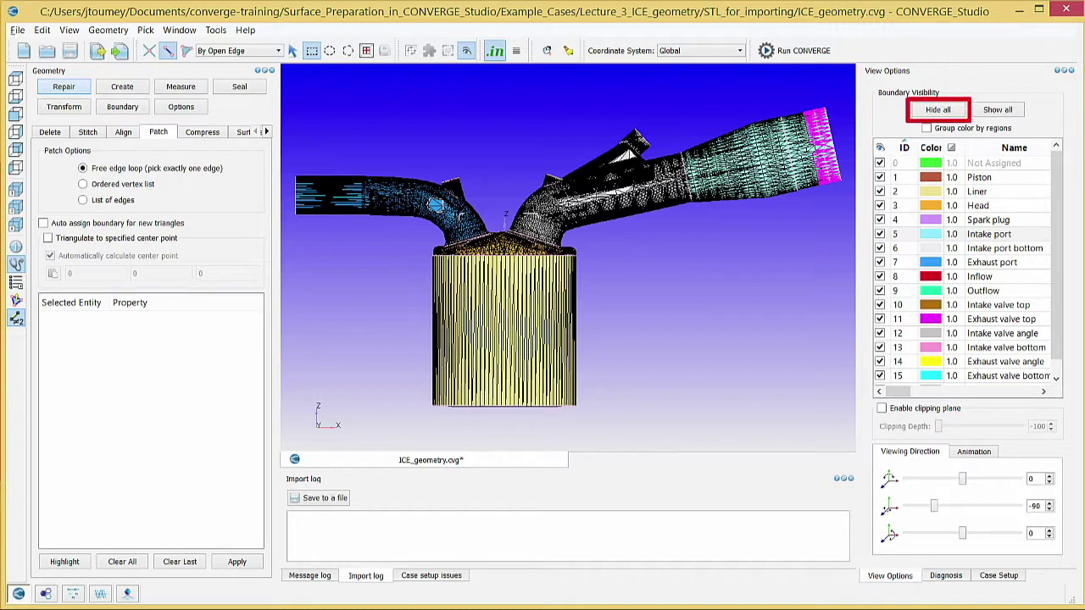
# Step: Hide all boundaries except Piston, then zoom into a top view of the hole in its mesh
pyautogui.click(939, 110)
pyautogui.click(880, 177)
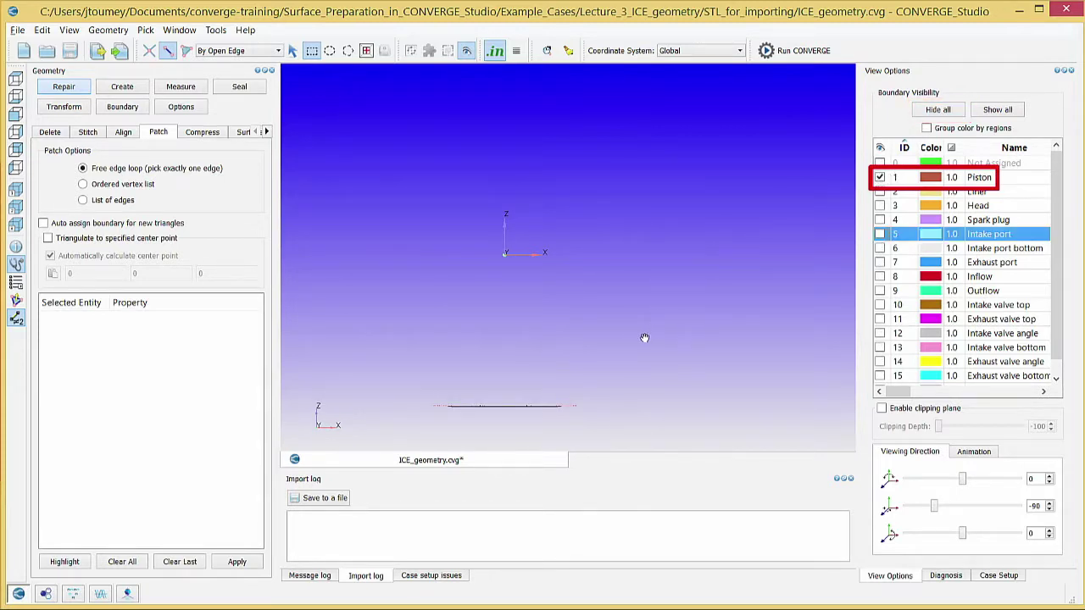
pyautogui.moveTo(644, 335); pyautogui.dragTo(643, 261)
pyautogui.scroll(10, 642, 261)
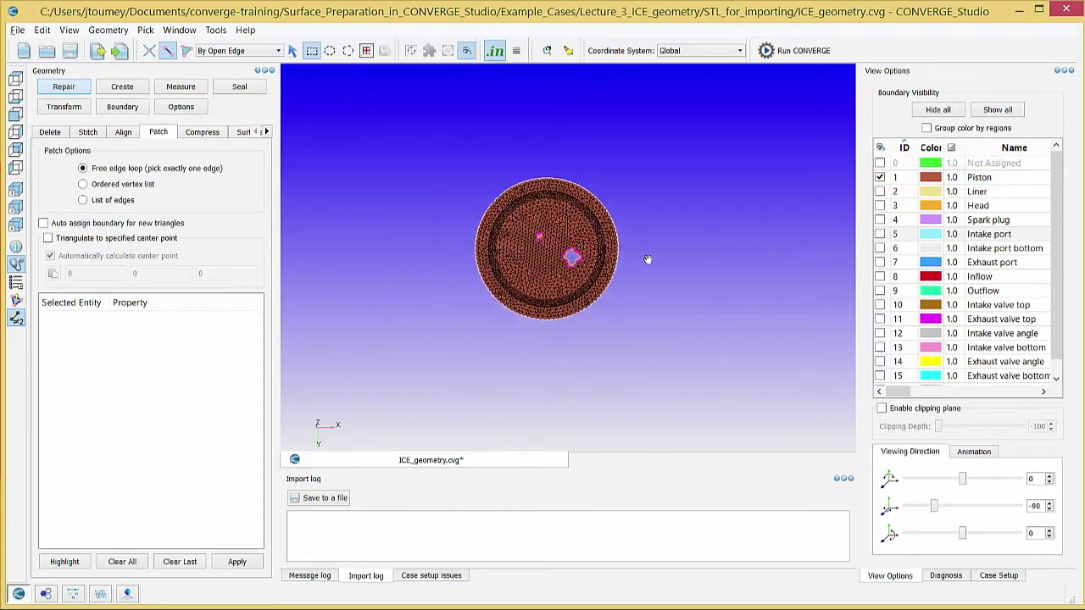
pyautogui.scroll(3, 622, 271)
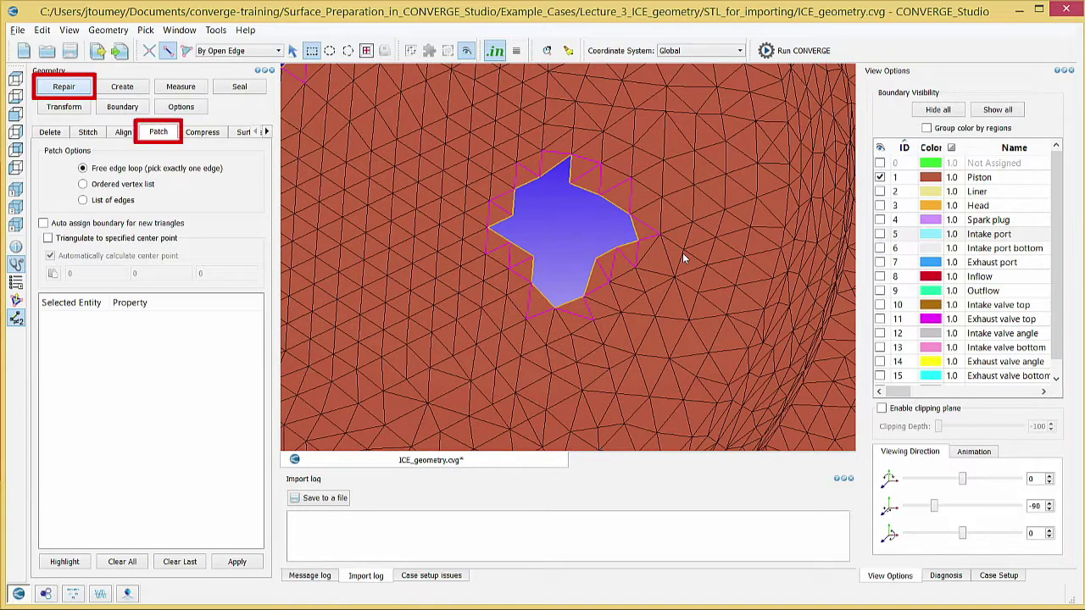
# Step: Save, then patch the piston hole's open edge loop with Auto assign boundary enabled
pyautogui.hotkey('ctrl', 's')
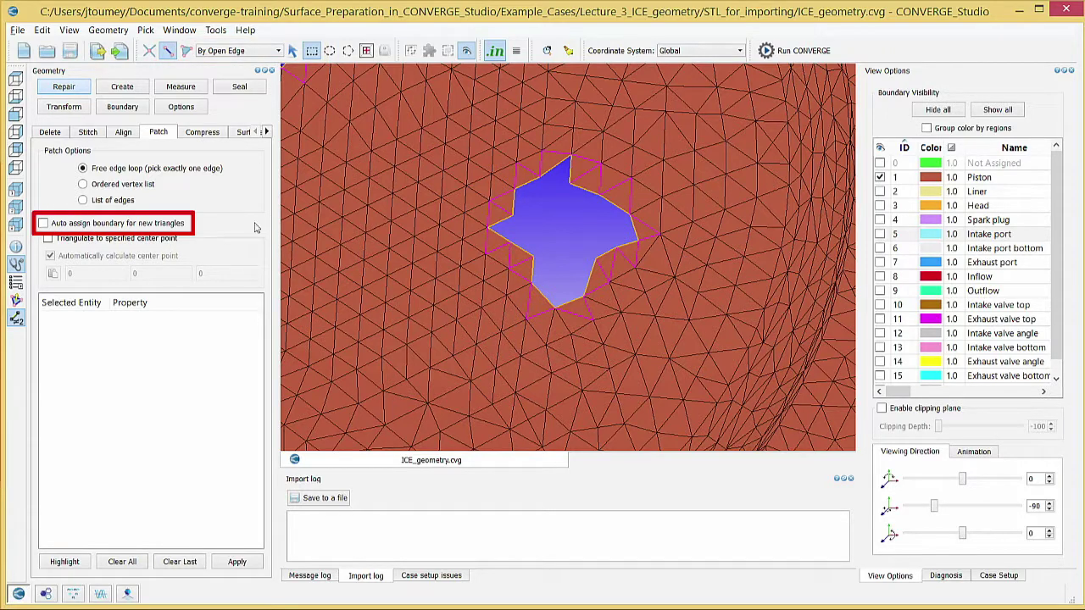
pyautogui.click(172, 225)
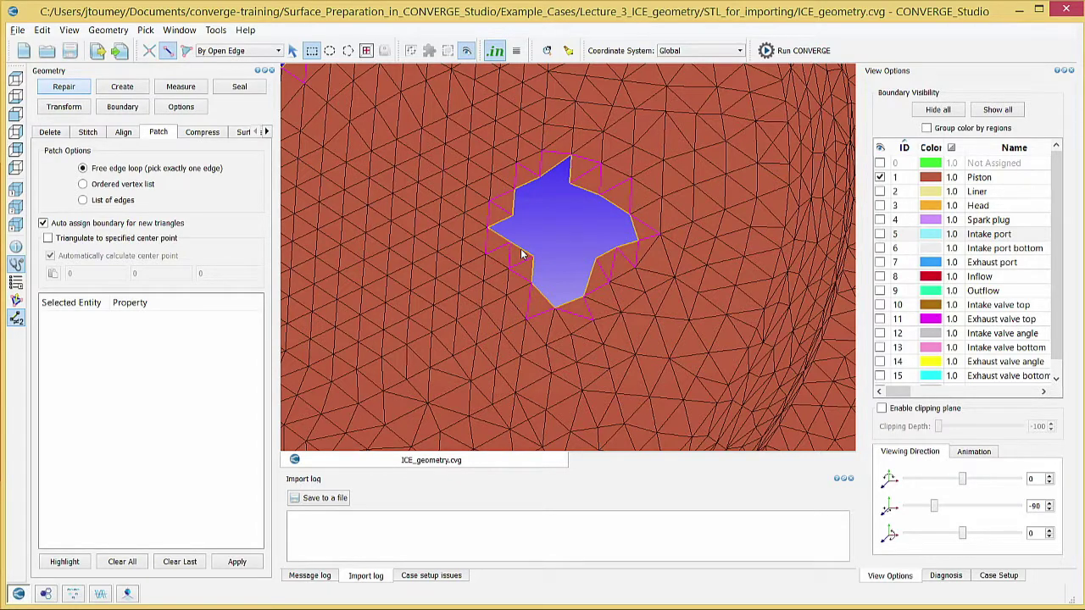
pyautogui.press('Escape')
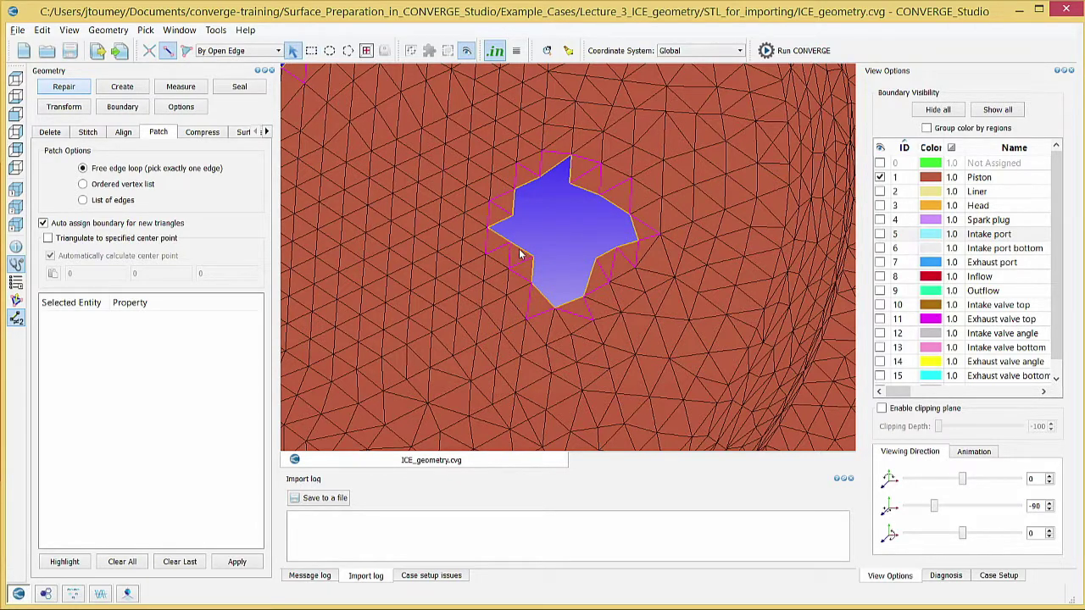
pyautogui.click(521, 248)
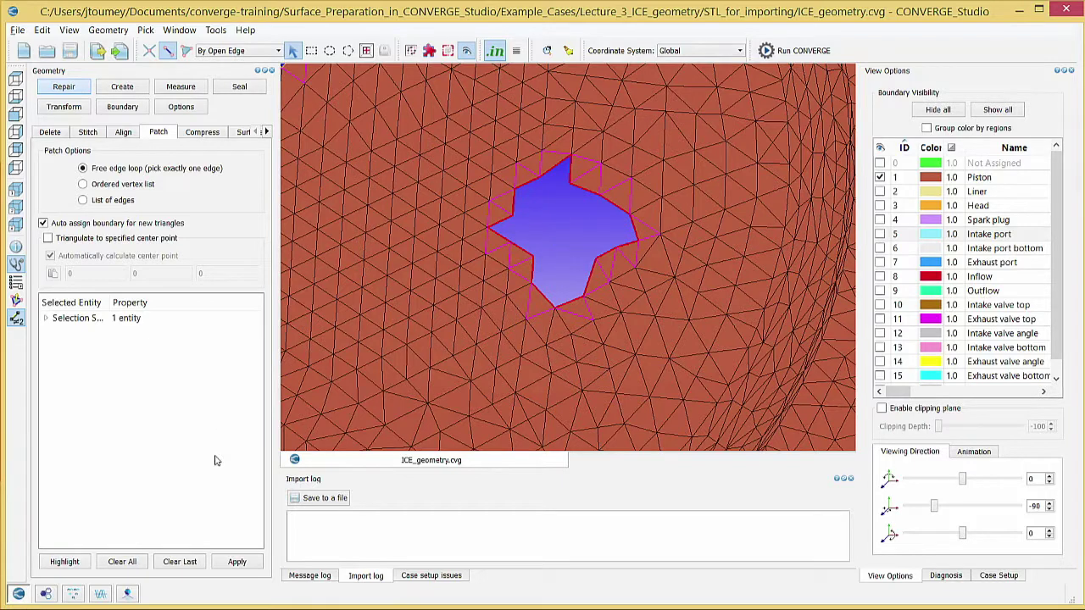
pyautogui.click(231, 561)
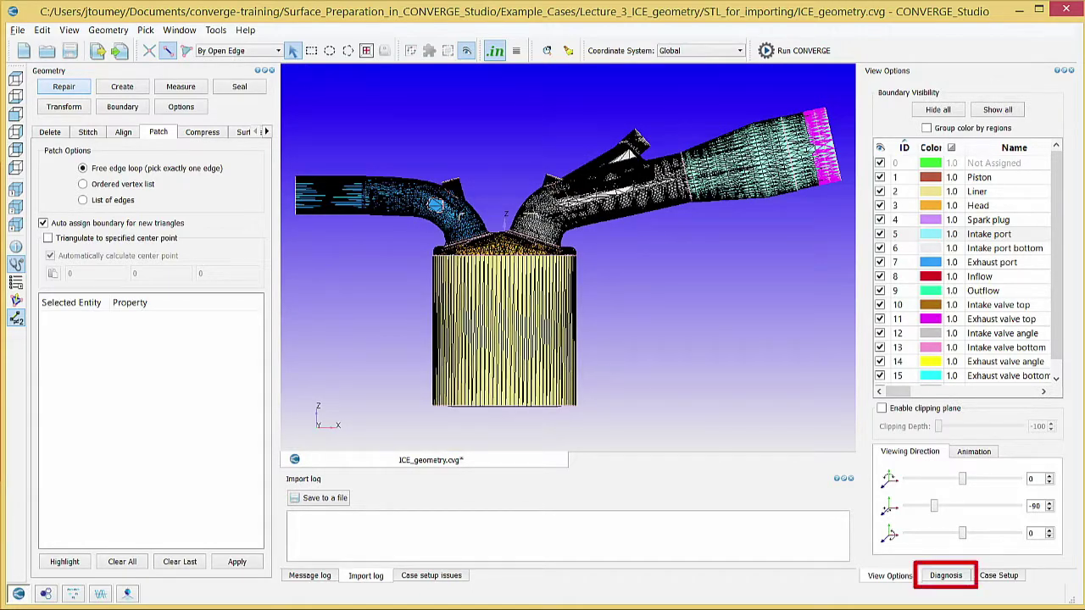
# Step: Rerun the diagnosis to confirm zero open edges and 222 normal-orientation triangles, then return to View Options
pyautogui.click(963, 577)
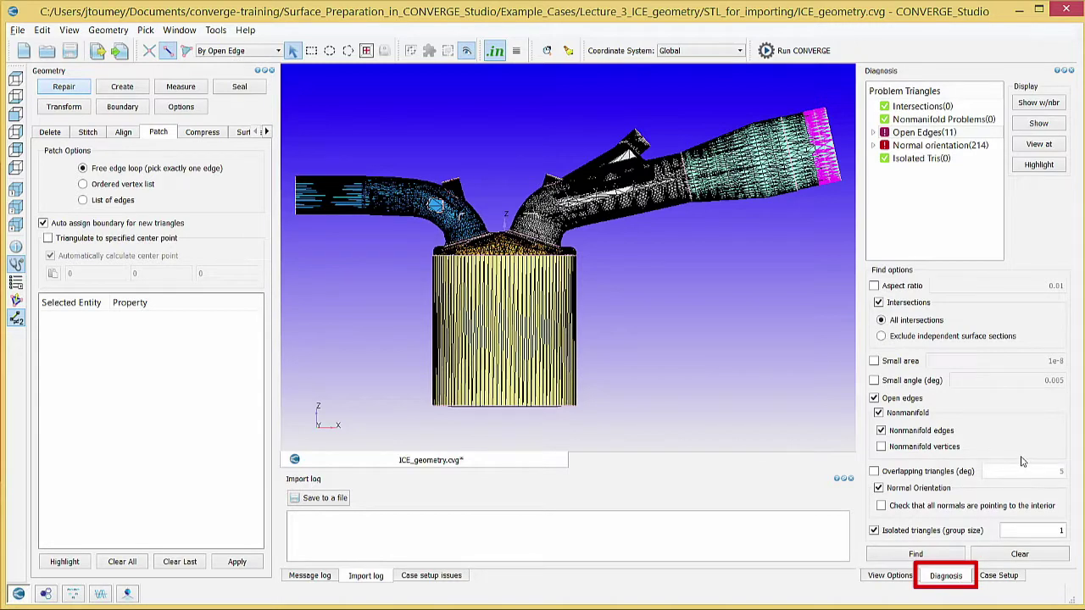
pyautogui.click(952, 555)
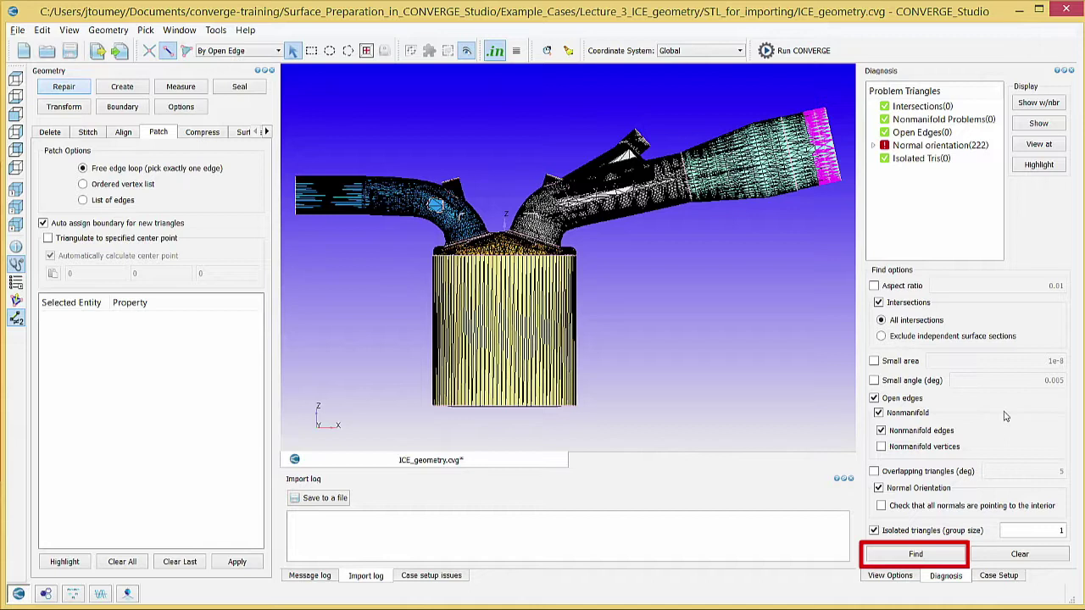
pyautogui.click(909, 580)
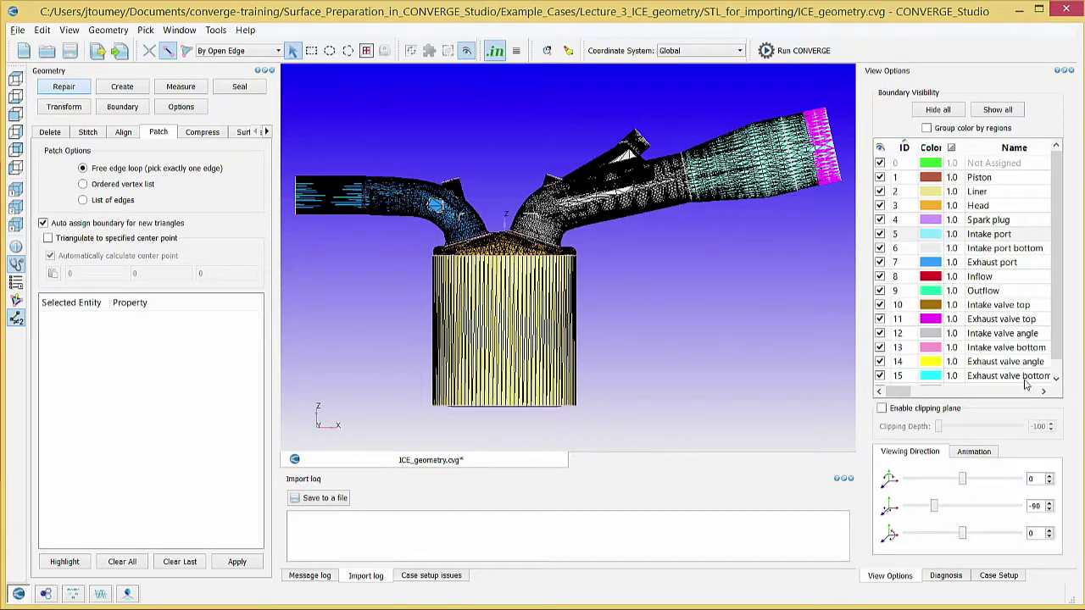
pyautogui.click(900, 391)
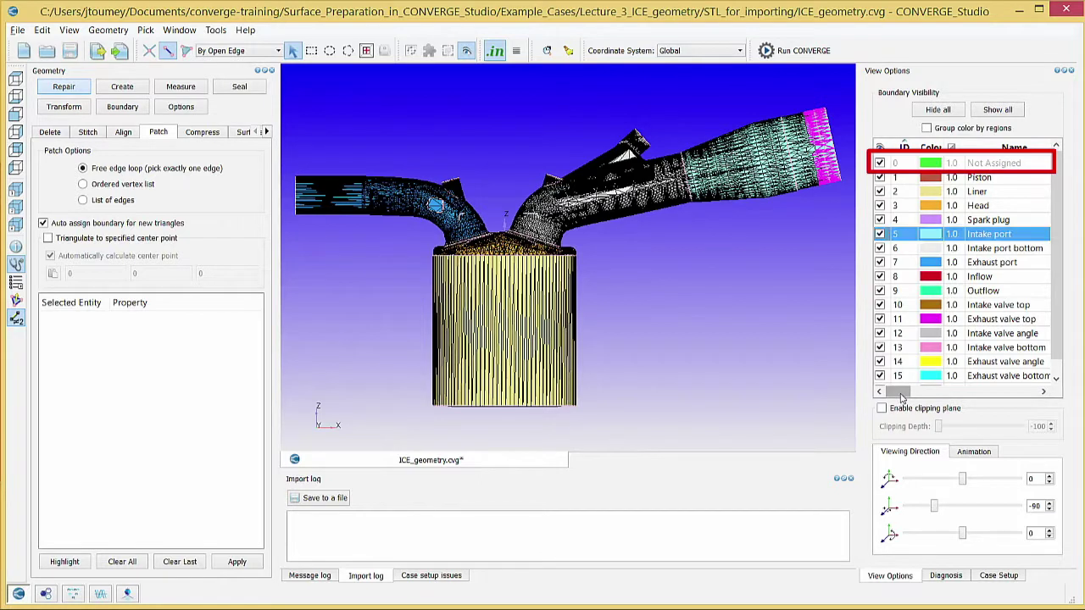
pyautogui.moveTo(917, 395)
pyautogui.mouseDown()
pyautogui.moveTo(968, 395)
pyautogui.moveTo(900, 392)
pyautogui.mouseUp()
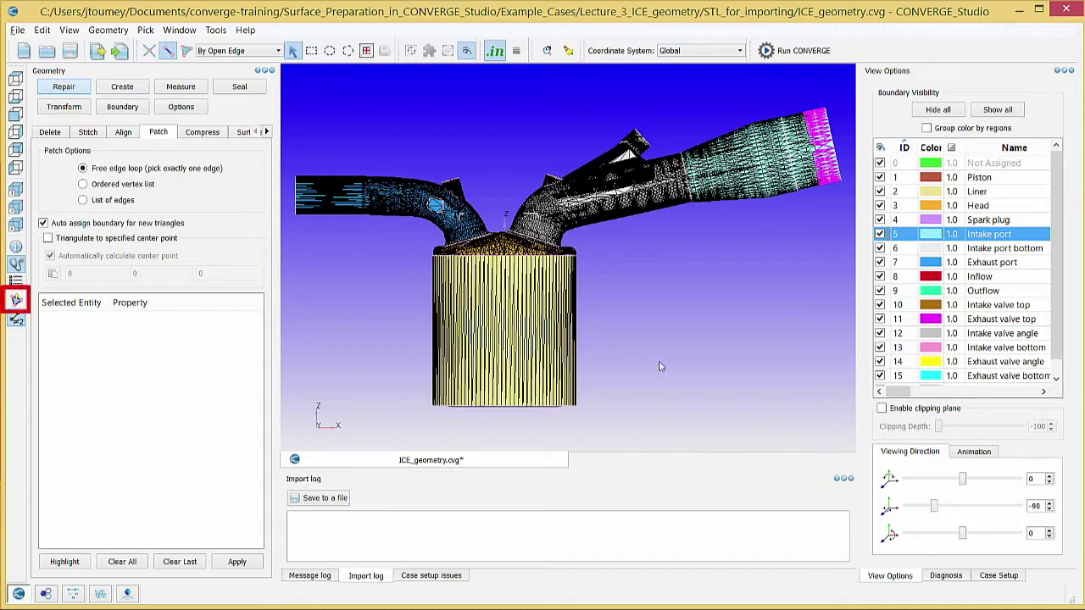
# Step: Display normal vectors and show only the Normal orientation(222) triangles, zoomed onto the flagged valve band
pyautogui.click(16, 301)
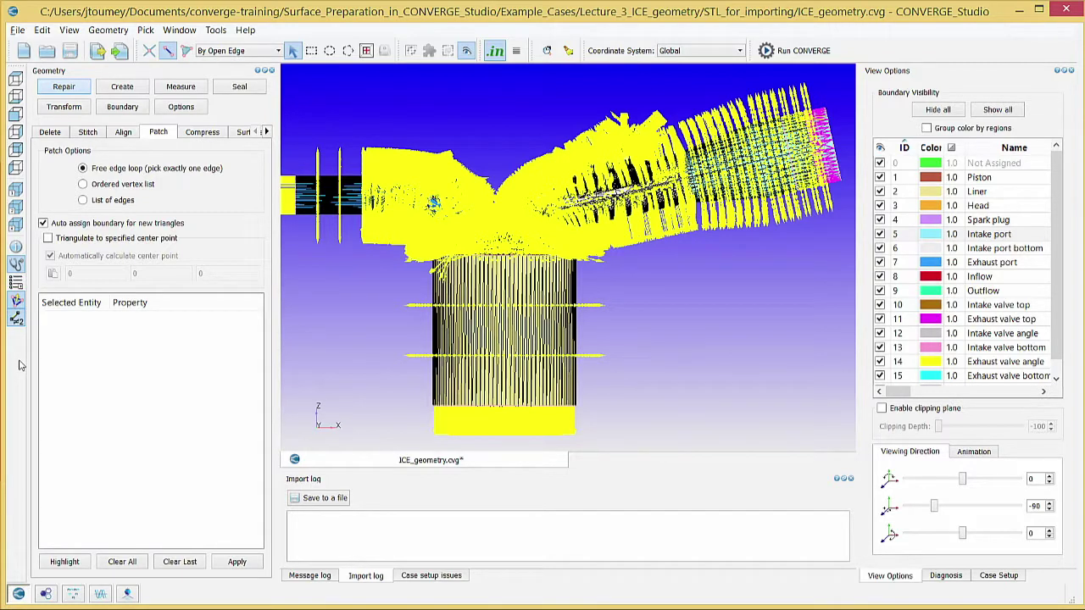
pyautogui.click(947, 577)
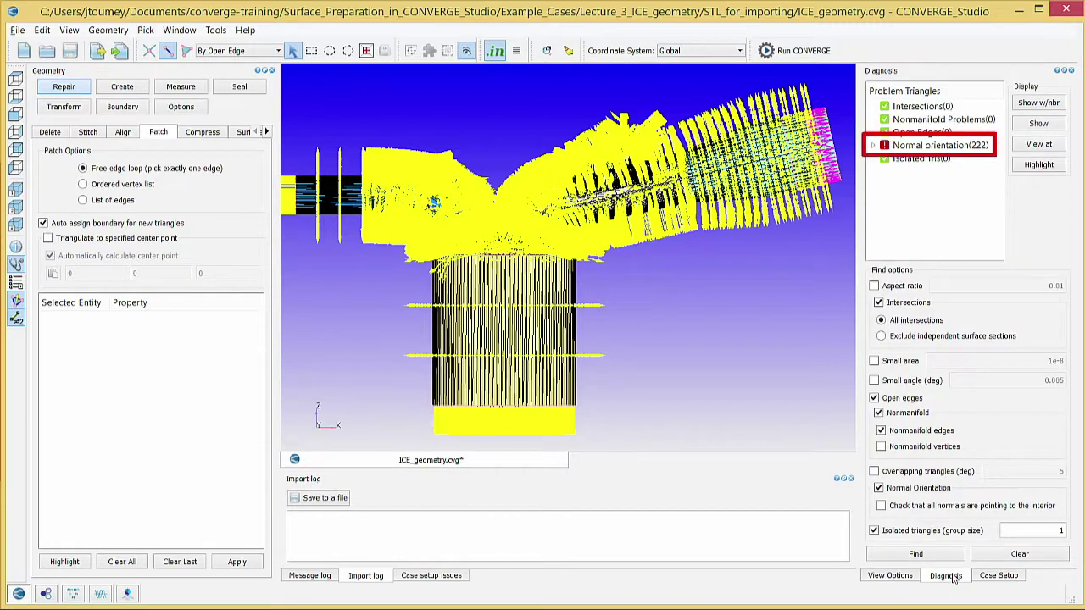
pyautogui.click(966, 148)
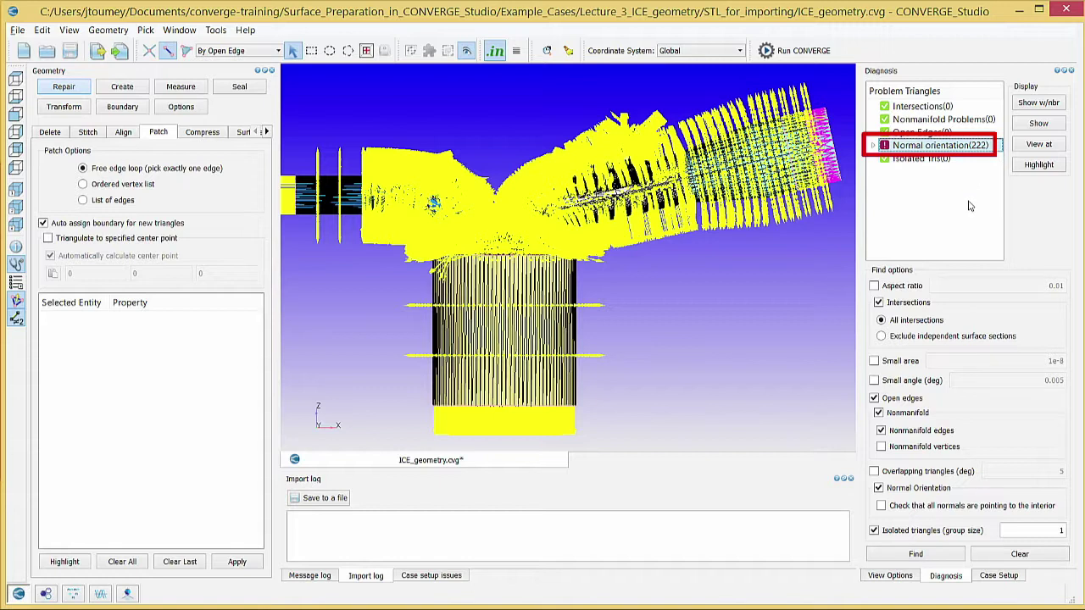
pyautogui.click(1038, 123)
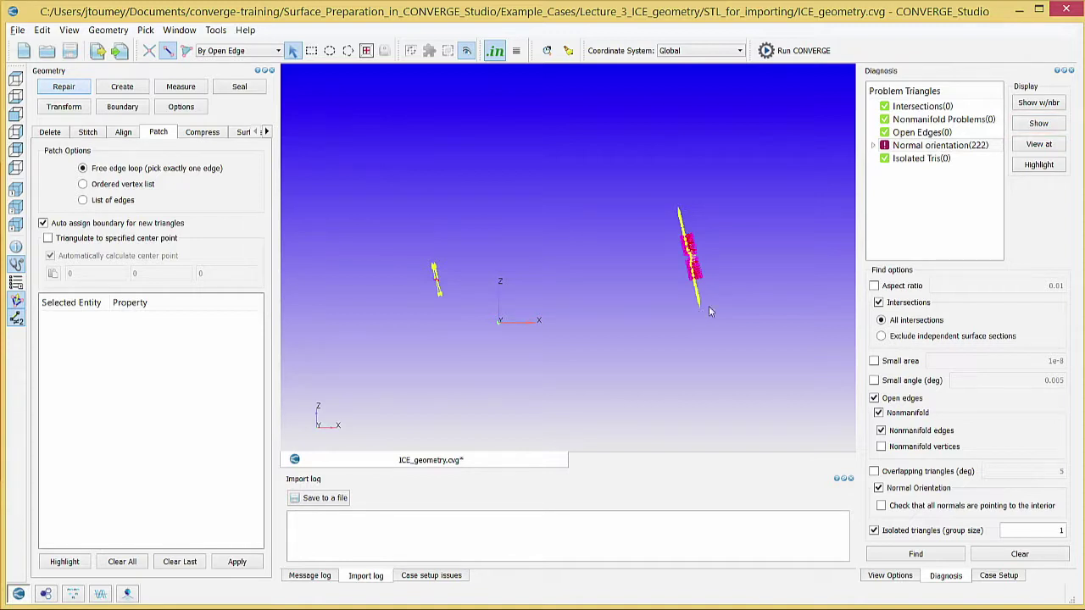
pyautogui.moveTo(708, 306); pyautogui.dragTo(757, 237, button='right')
pyautogui.moveTo(715, 254); pyautogui.dragTo(542, 254, button='middle')
pyautogui.moveTo(543, 254); pyautogui.dragTo(644, 254, button='right')
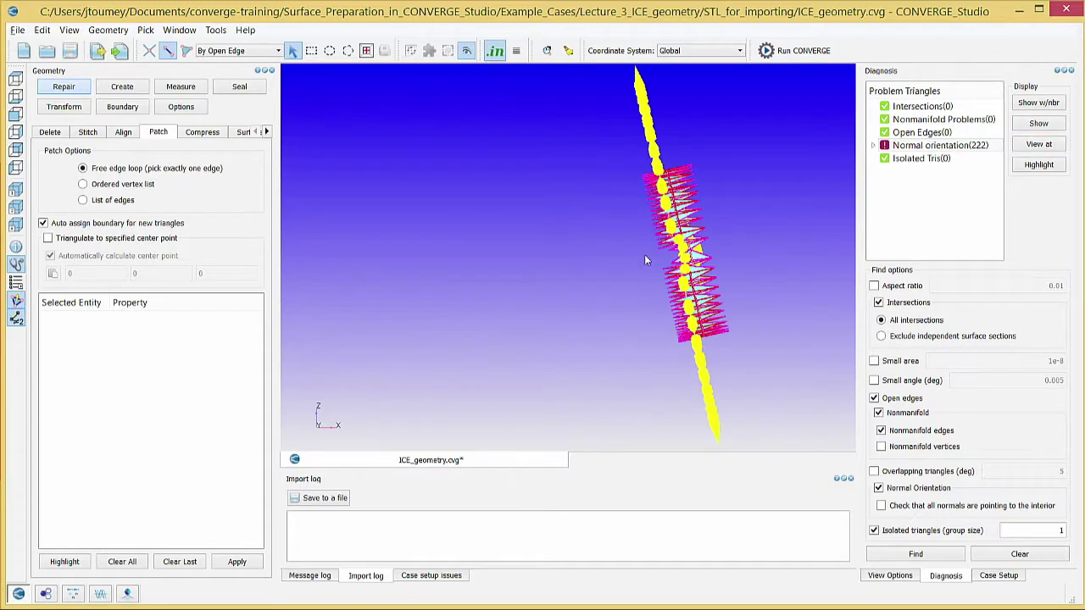
pyautogui.moveTo(644, 254); pyautogui.dragTo(435, 265, button='middle')
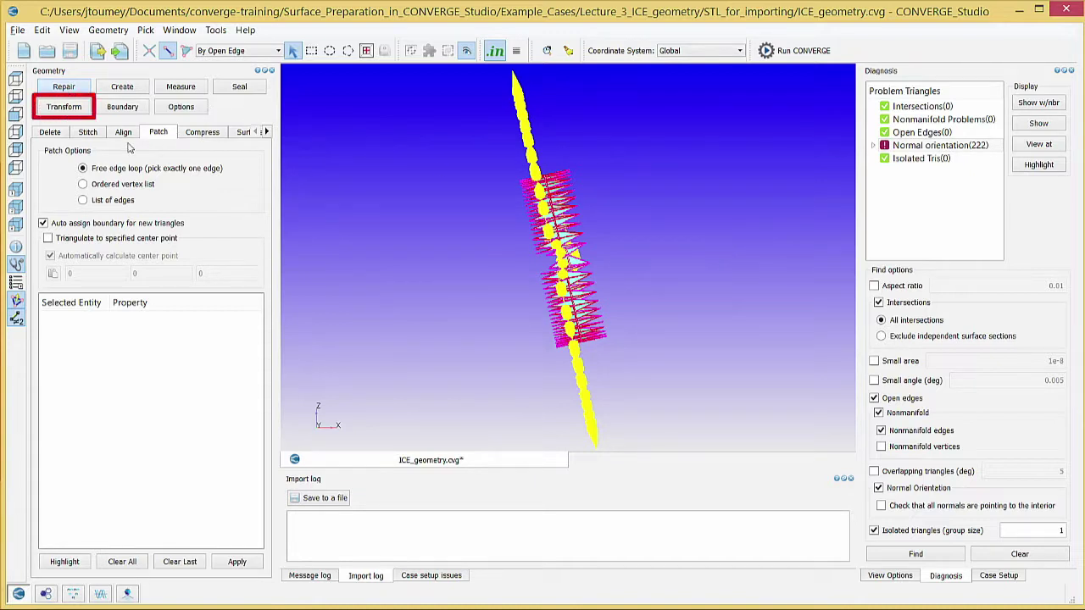
# Step: Flip the normals with Transform > Normal, starting from one picked flagged triangle
pyautogui.click(65, 109)
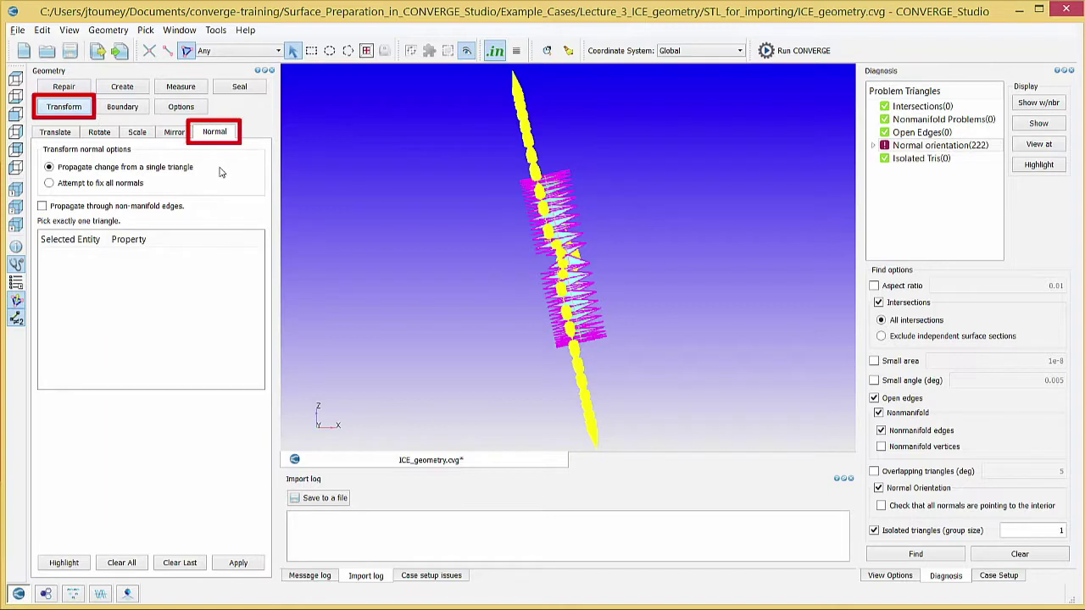
pyautogui.moveTo(465, 176); pyautogui.dragTo(543, 220)
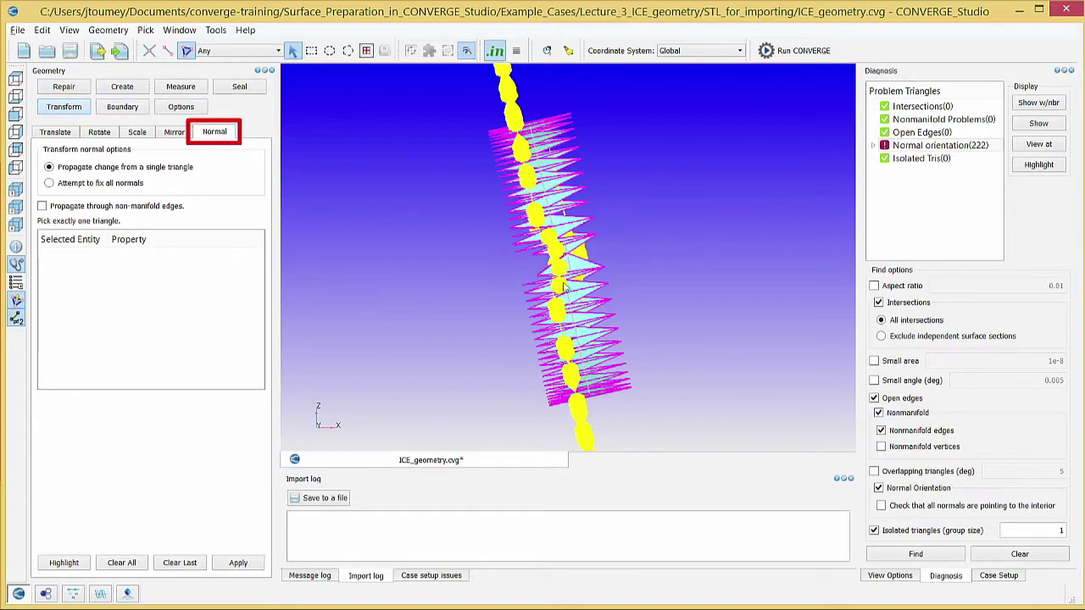
pyautogui.click(563, 228)
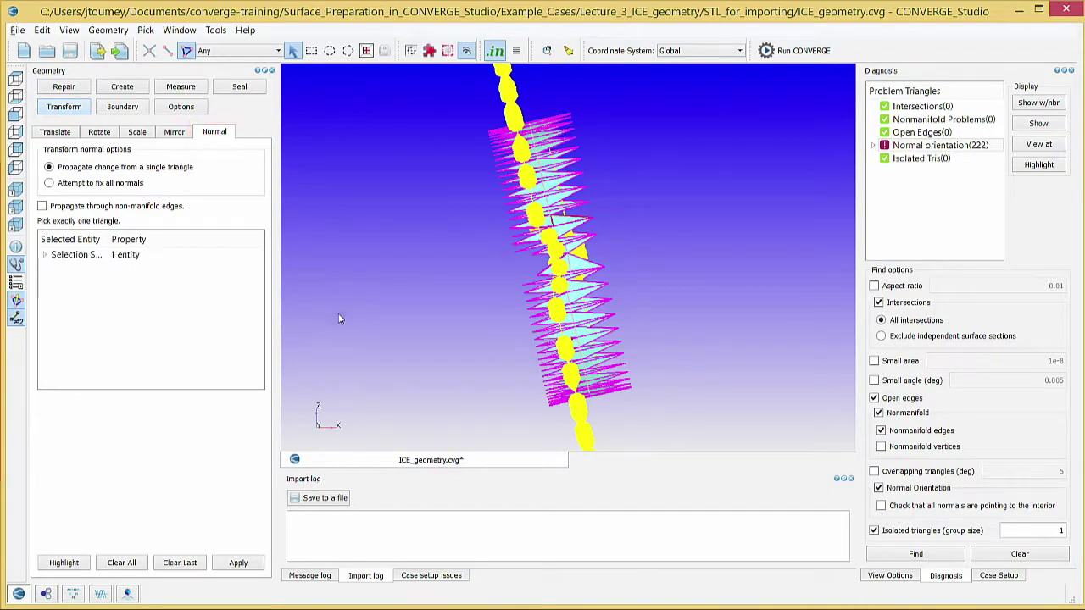
pyautogui.click(237, 562)
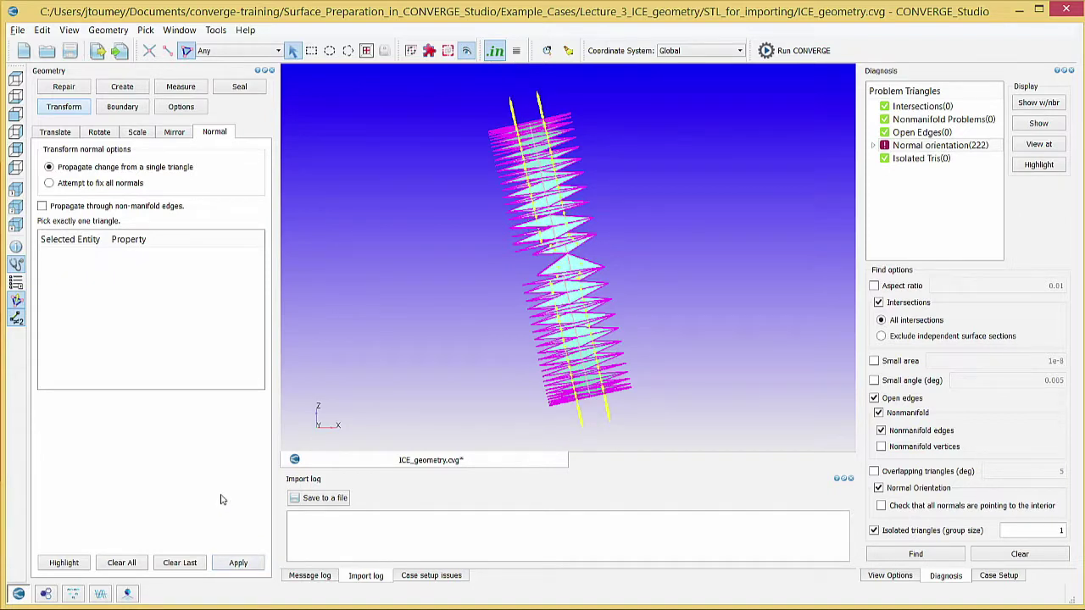
# Step: Save and rerun the diagnosis to confirm 0 normal-orientation problems, then hide the normal vectors
pyautogui.hotkey('ctrl', 's')
pyautogui.click(896, 553)
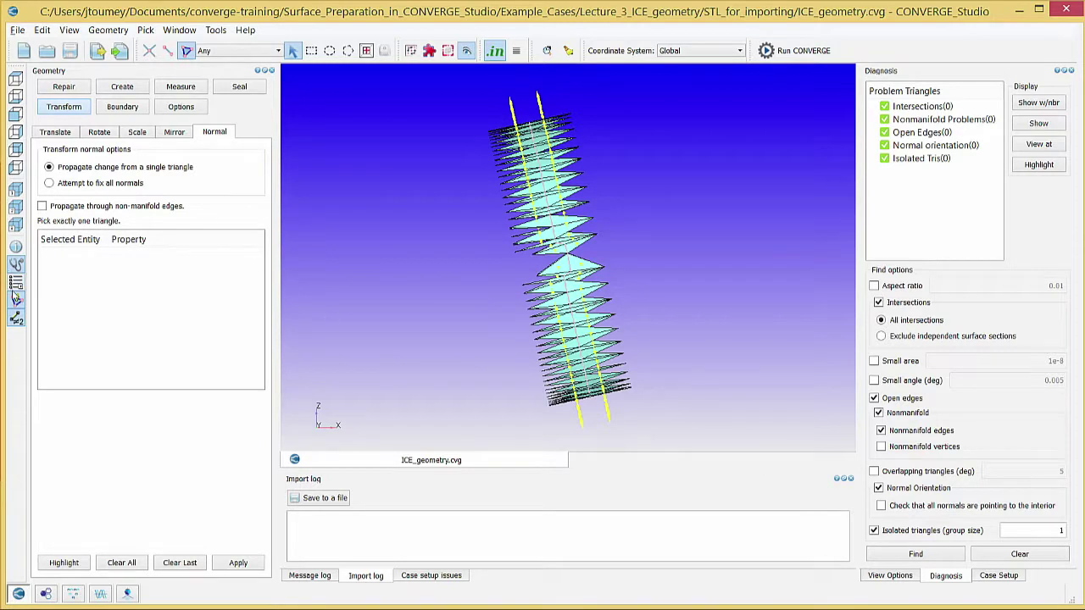
pyautogui.click(16, 300)
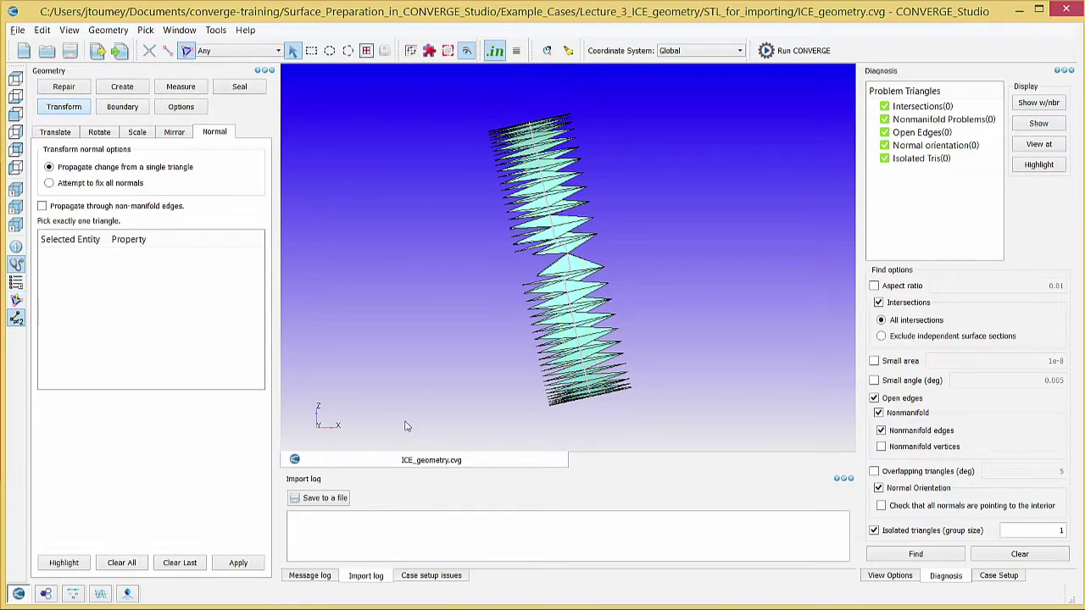
# Step: Show all boundaries and fit the whole repaired engine in a front view
pyautogui.click(895, 577)
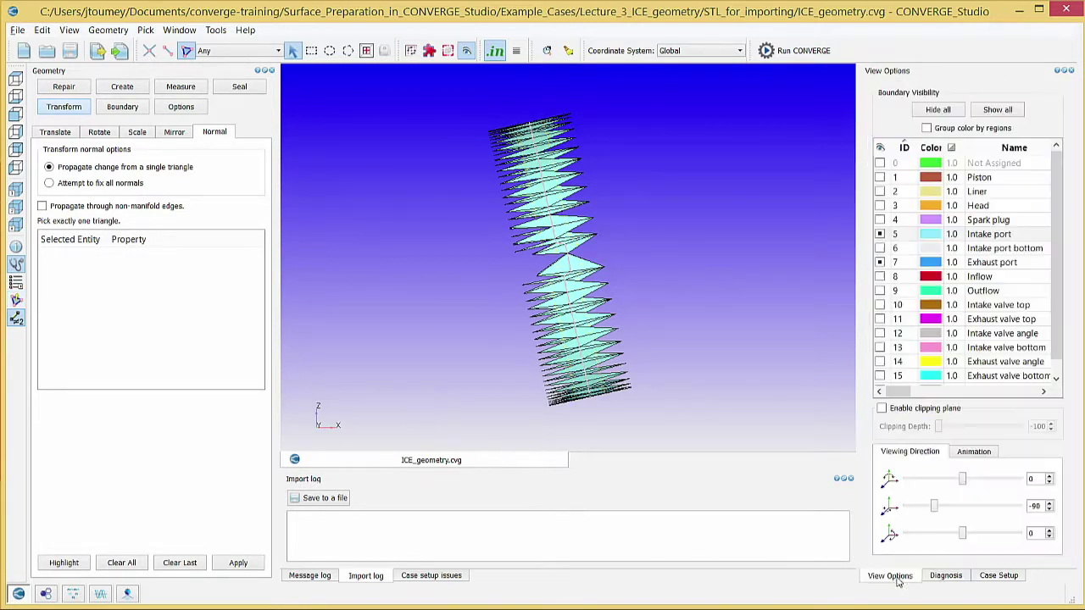
pyautogui.click(997, 109)
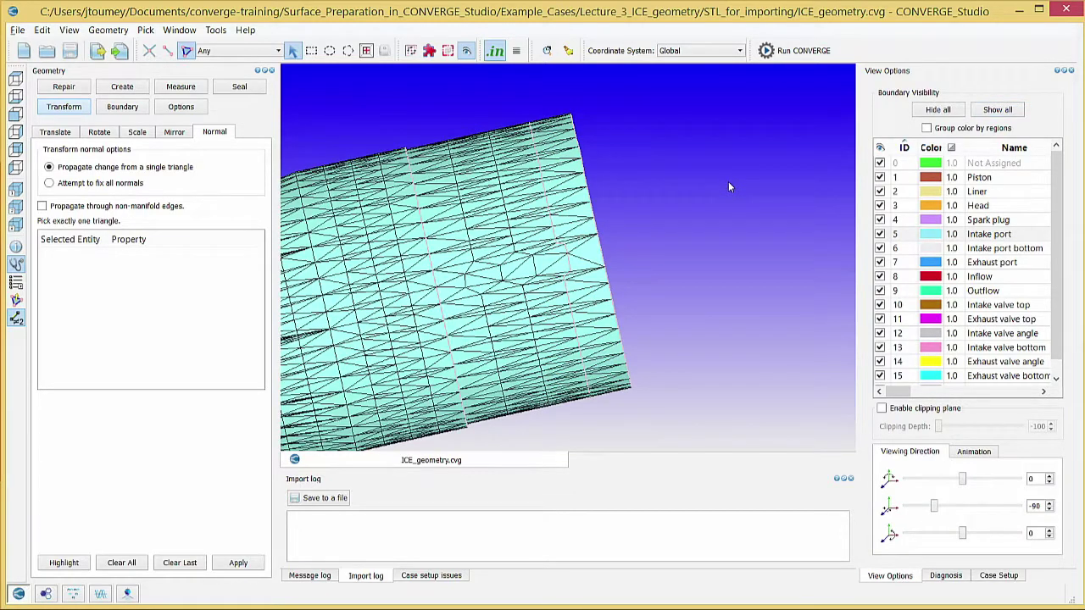
pyautogui.click(15, 187)
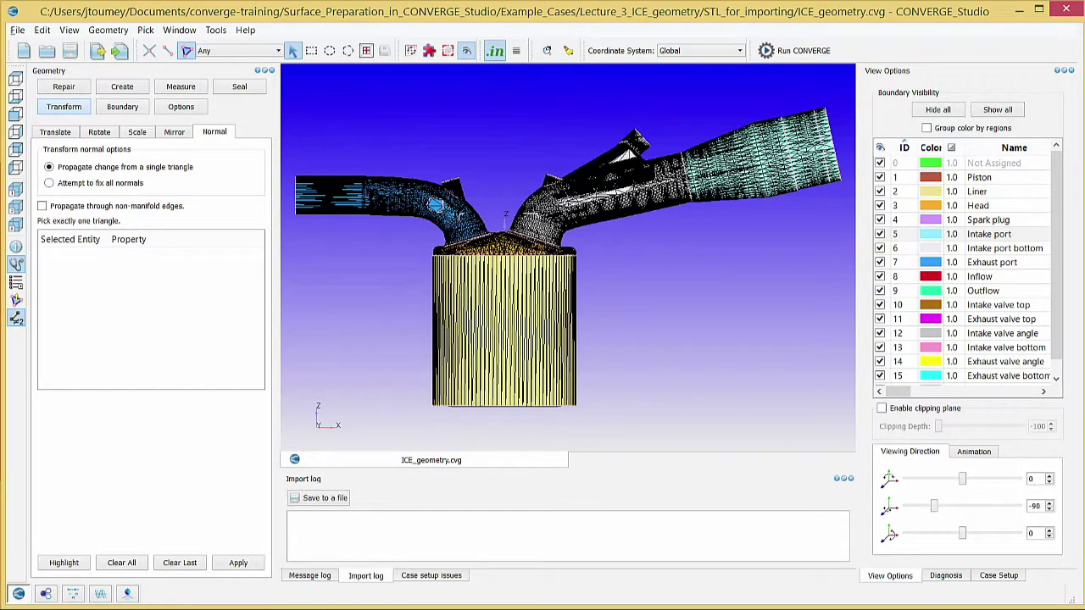